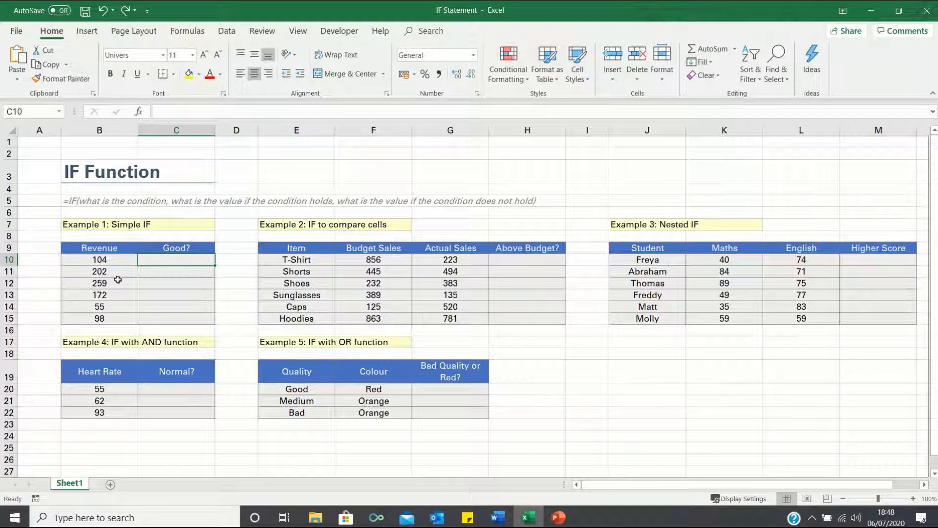
- In C10, enter the formula =IF(B10>100,"Good","Bad") to rate the first revenue value
{"action": "type", "text": "=if("}
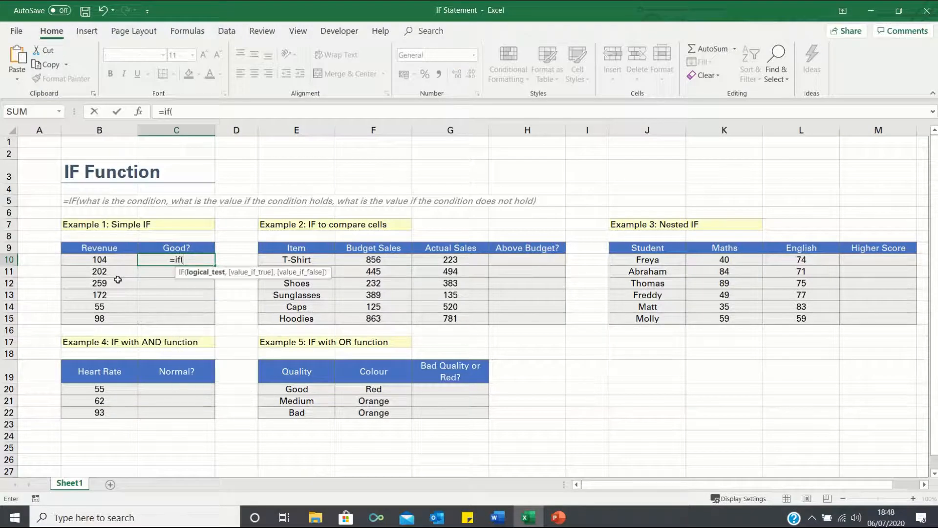
{"action": "key", "text": "Left"}
{"action": "type", "text": ">100,"}
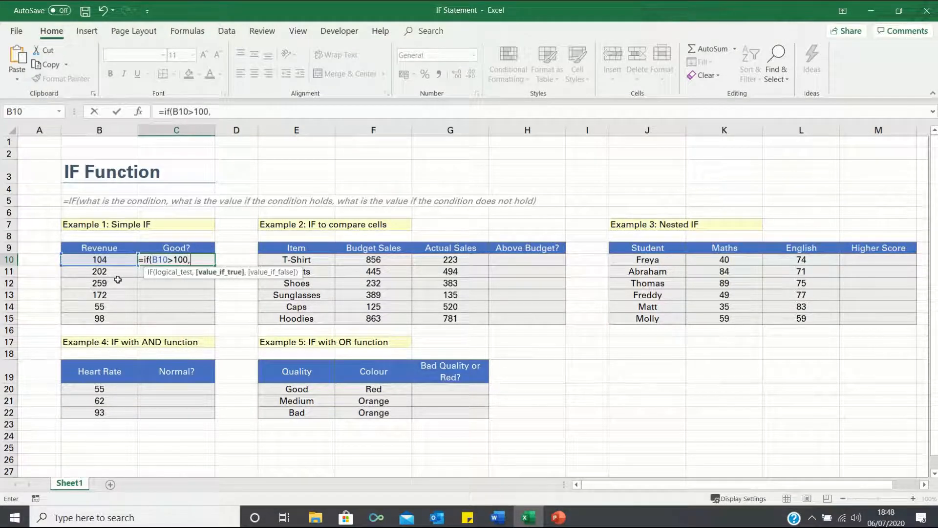
{"action": "type", "text": "\"Good\""}
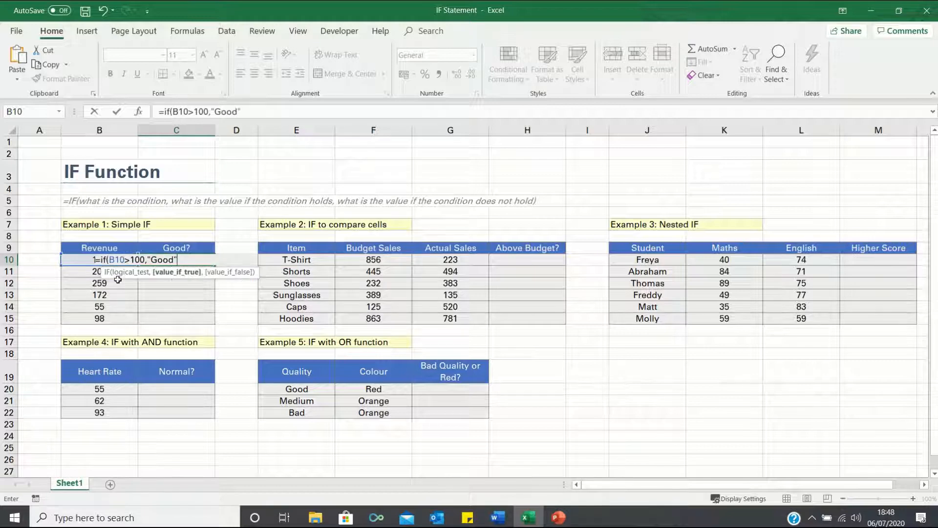
{"action": "type", "text": ",\""}
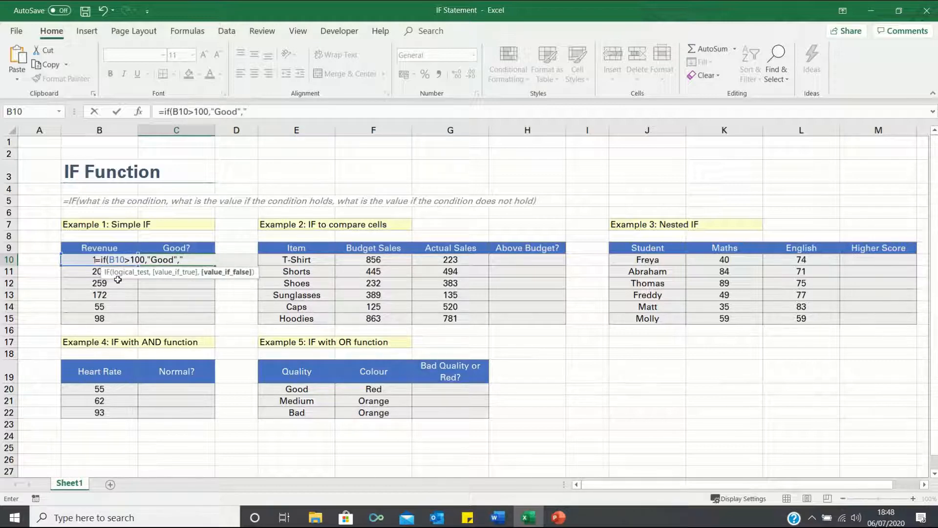
{"action": "type", "text": "Bad\")"}
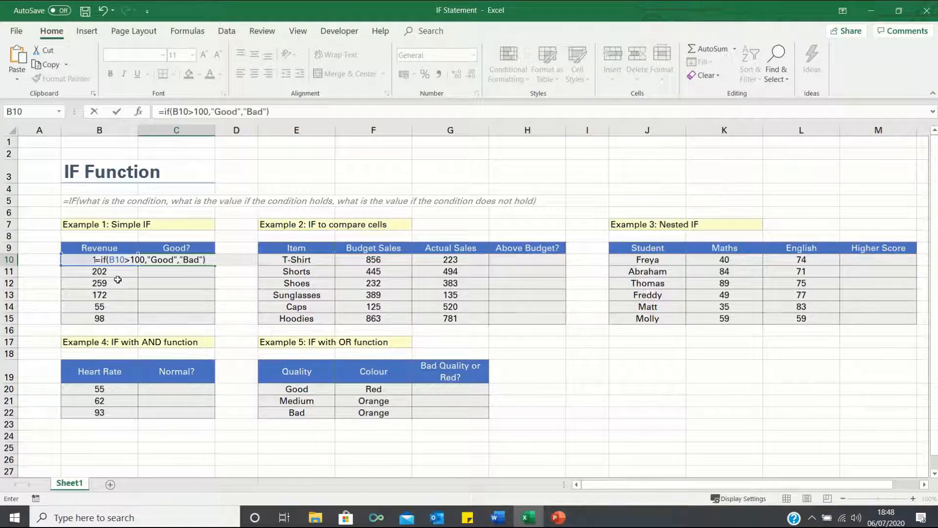
{"action": "key", "text": "Return"}
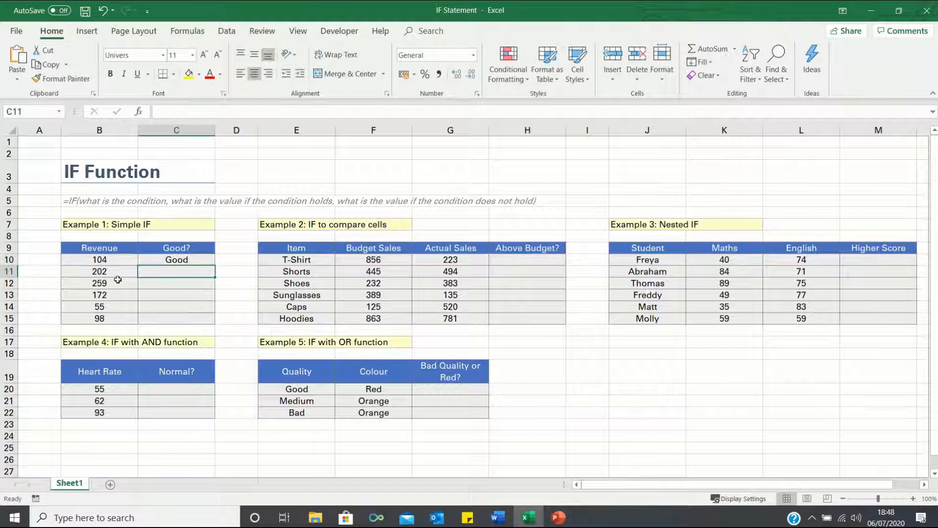
- Fill the revenue rating formula from C10 down to C15 and check the last rows' results
{"action": "left_click", "coordinate": [200, 261]}
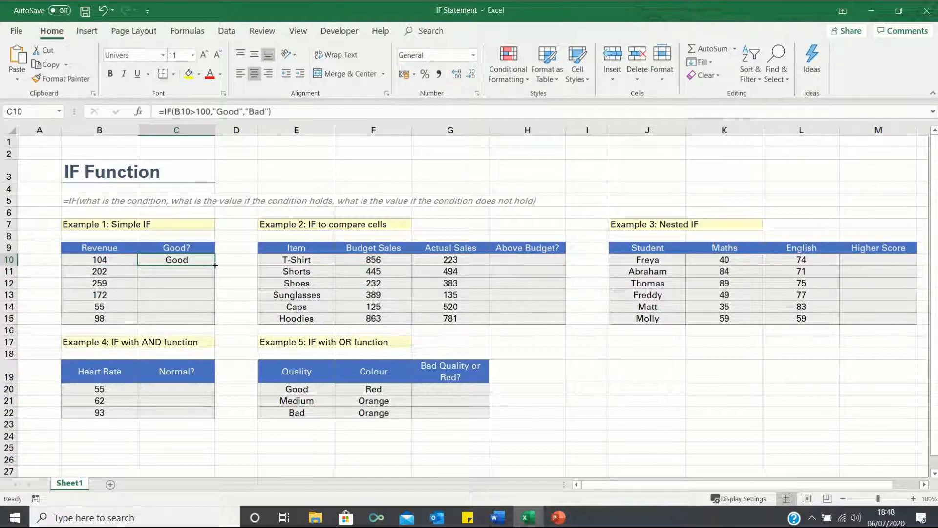
{"action": "double_click", "coordinate": [214, 264]}
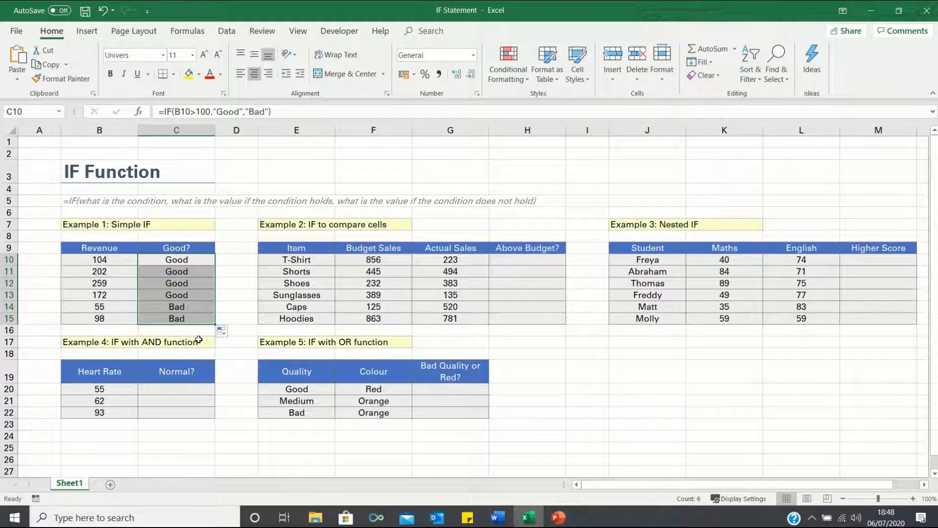
{"action": "left_click", "coordinate": [188, 307]}
{"action": "left_click_drag", "start_coordinate": [188, 307], "coordinate": [188, 318]}
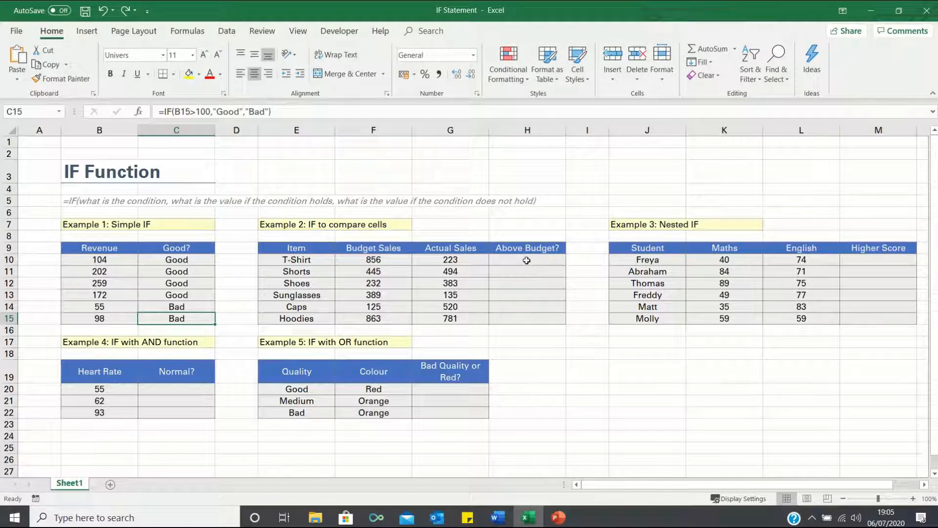
- In H10, enter =IF(G10>F10,"Above Budget","Below Budget") to compare actual sales with budget sales
{"action": "left_click", "coordinate": [527, 260]}
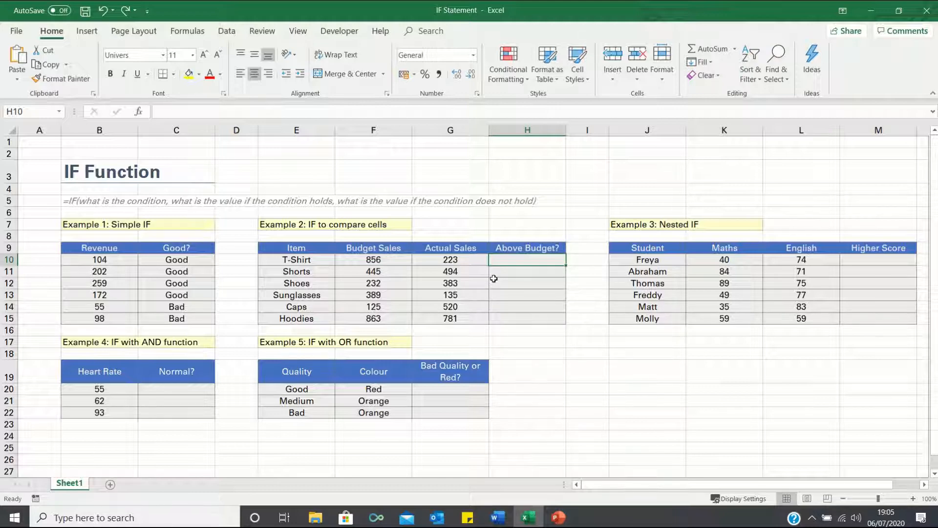
{"action": "type", "text": "=if("}
{"action": "key", "text": "Left"}
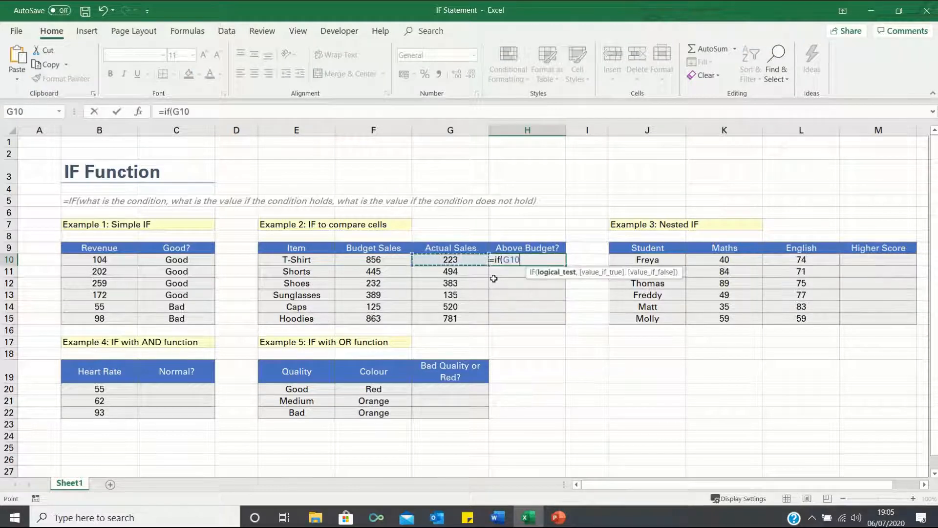
{"action": "type", "text": ">"}
{"action": "key", "text": "Left"}
{"action": "key", "text": "Left"}
{"action": "type", "text": ",\""}
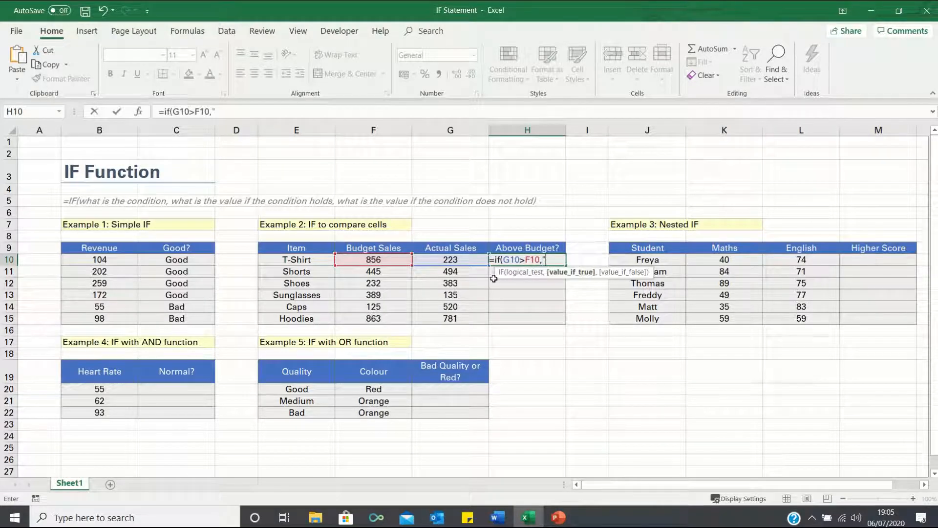
{"action": "type", "text": "Above Budget"}
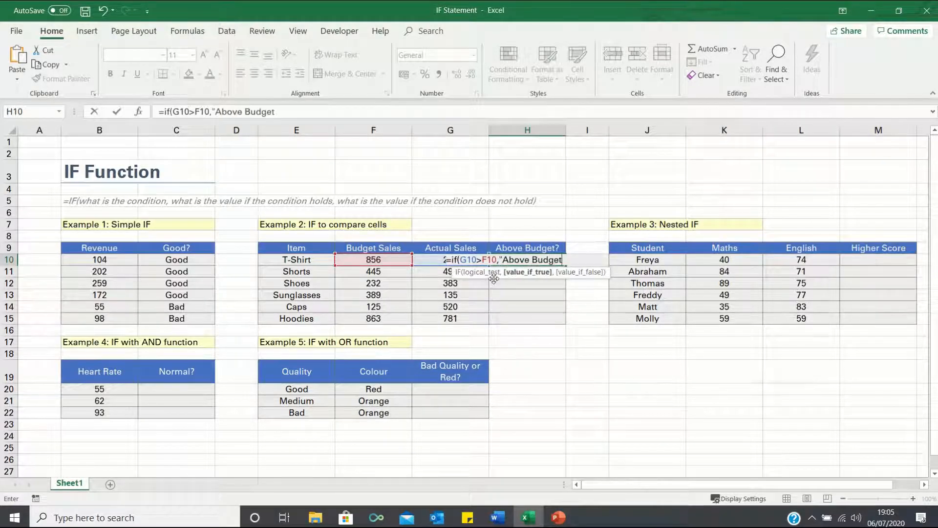
{"action": "type", "text": "\",\"Be"}
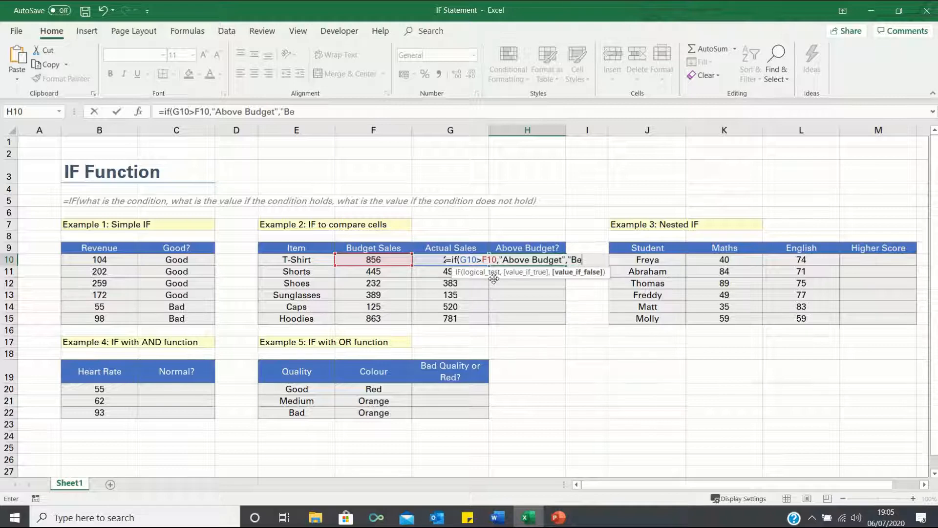
{"action": "type", "text": "low Budget\""}
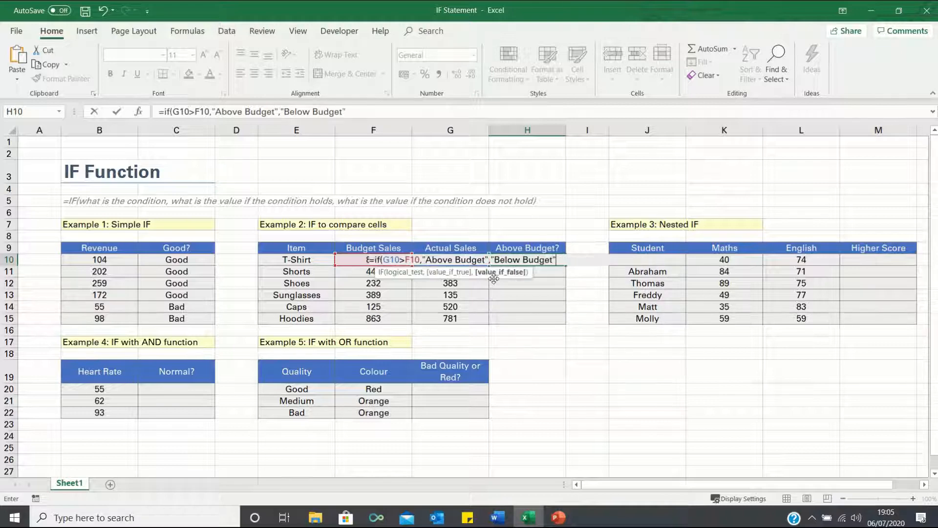
{"action": "key", "text": "Return"}
- Fill the budget comparison formula from H10 down through H15
{"action": "key", "text": "Up"}
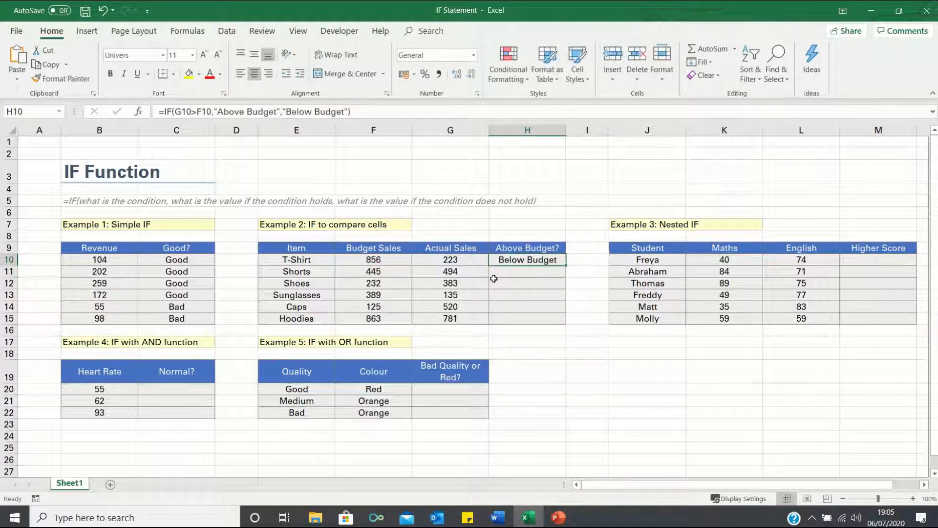
{"action": "double_click", "coordinate": [567, 266]}
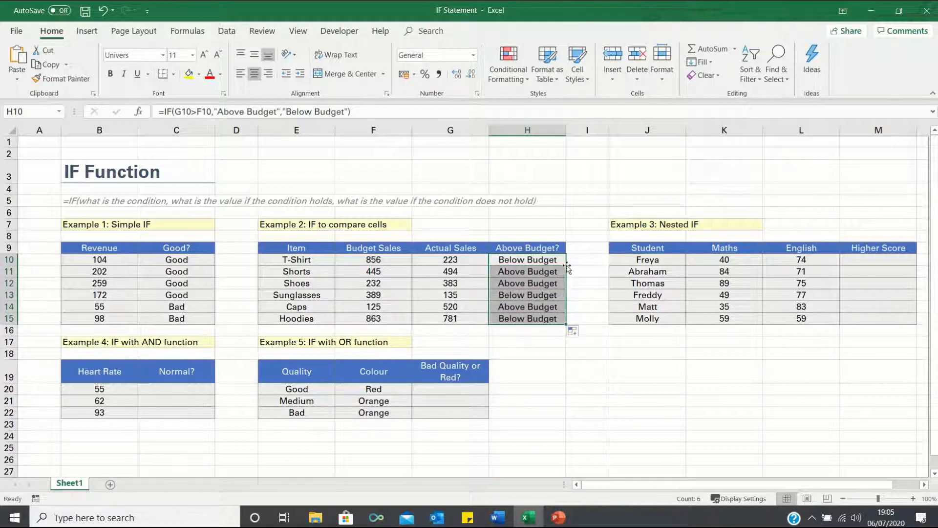
{"action": "left_click", "coordinate": [546, 261]}
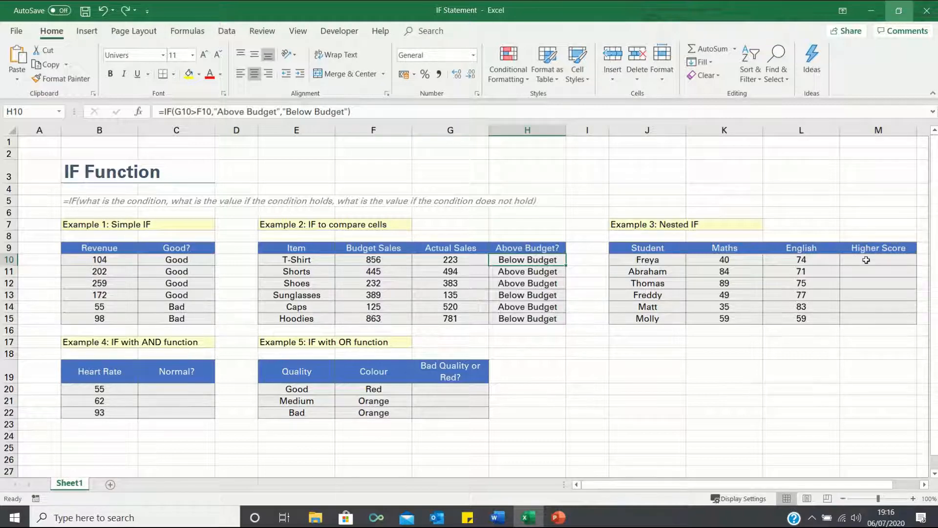
- Start an IF formula in M10 that tests K10>L10 and returns "Maths" when true
{"action": "left_click", "coordinate": [867, 260]}
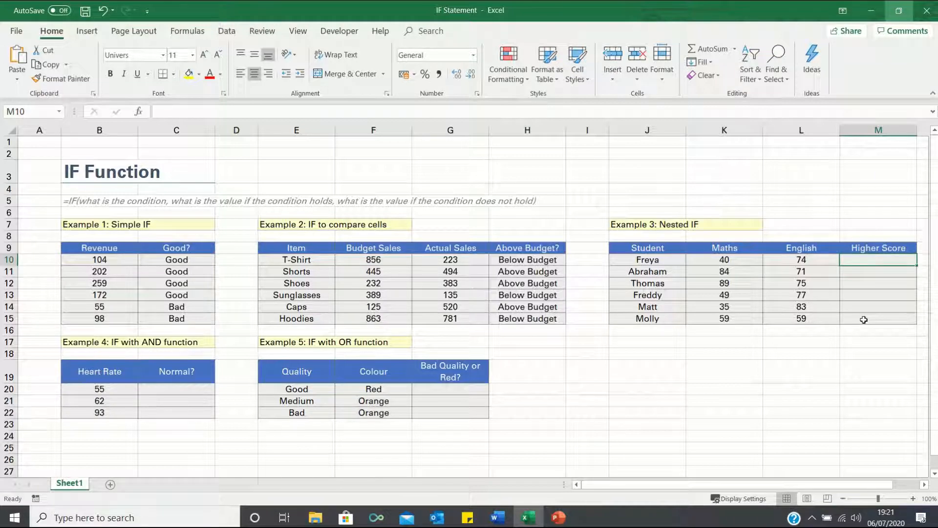
{"action": "type", "text": "=if("}
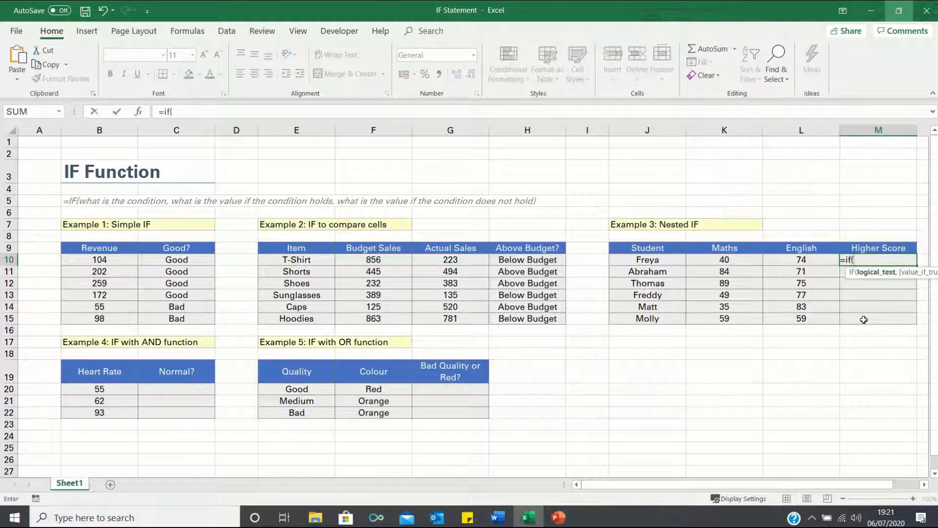
{"action": "key", "text": "Left"}
{"action": "key", "text": "Left"}
{"action": "type", "text": ">"}
{"action": "key", "text": "Left"}
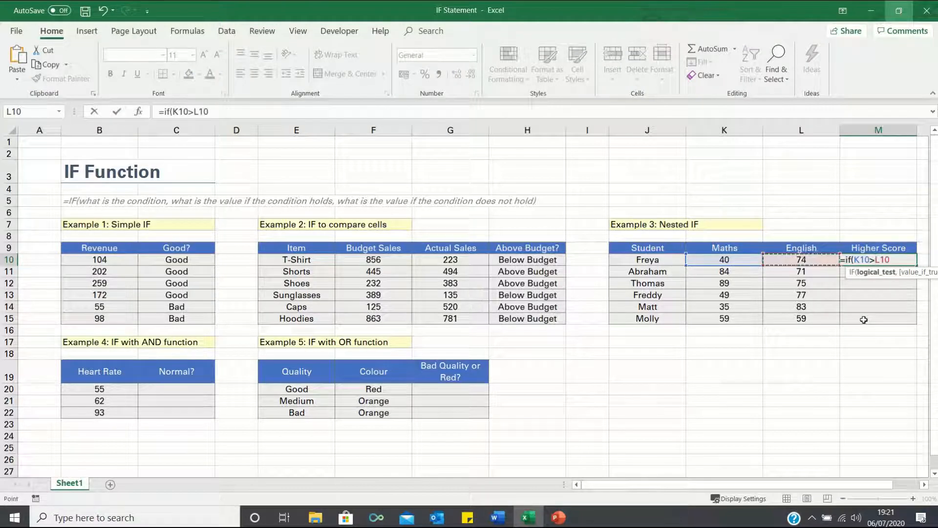
{"action": "type", "text": ",\"Maths"}
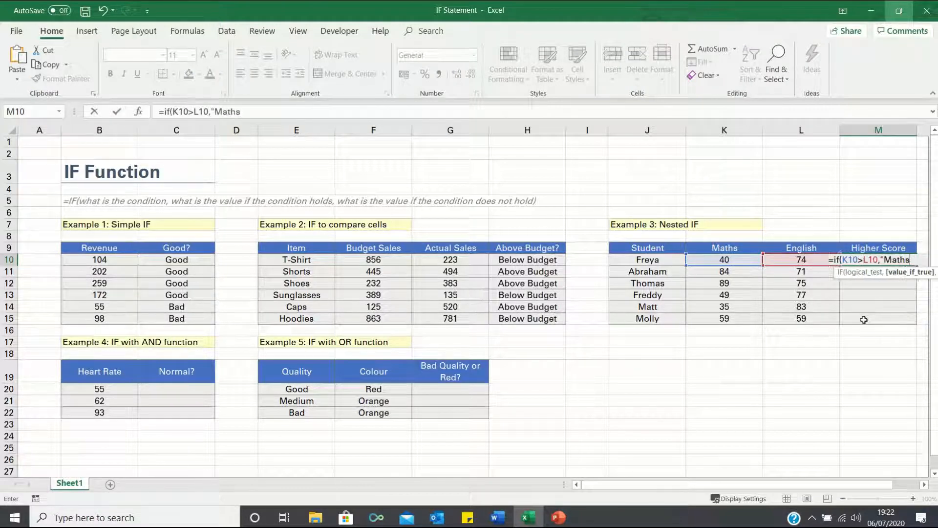
{"action": "type", "text": "\",if("}
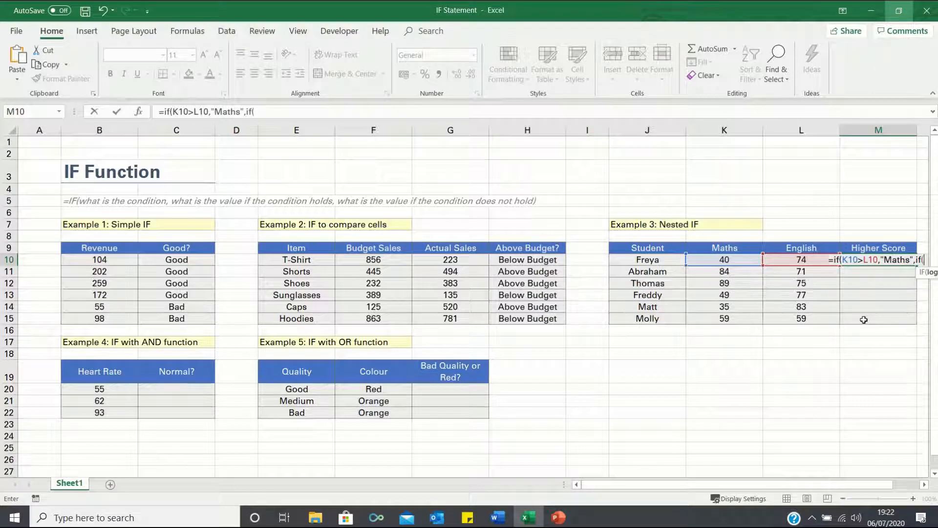
- Complete the M10 formula with a nested IF(L10>K10,"English","Neither") as the false value, and fill it down to M15
{"action": "key", "text": "Left"}
{"action": "type", "text": ">"}
{"action": "key", "text": "Left"}
{"action": "key", "text": "Left"}
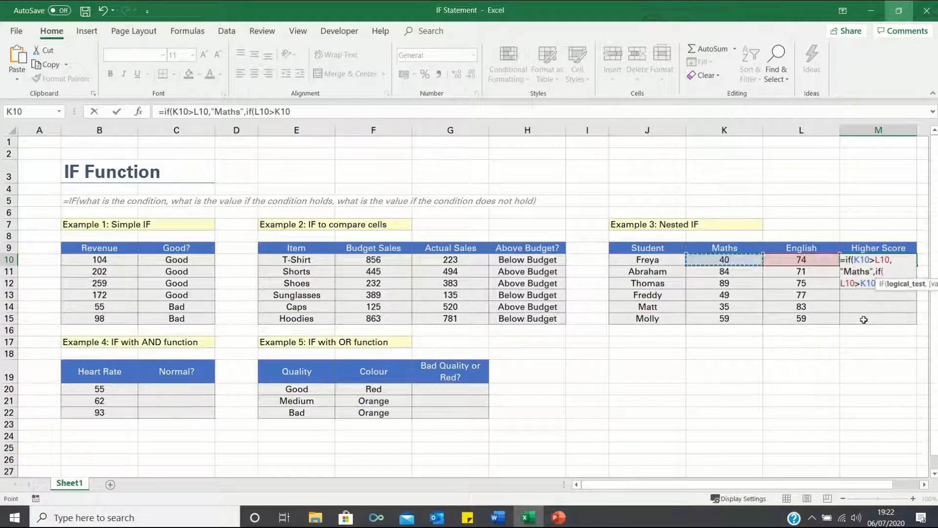
{"action": "type", "text": ",\"E"}
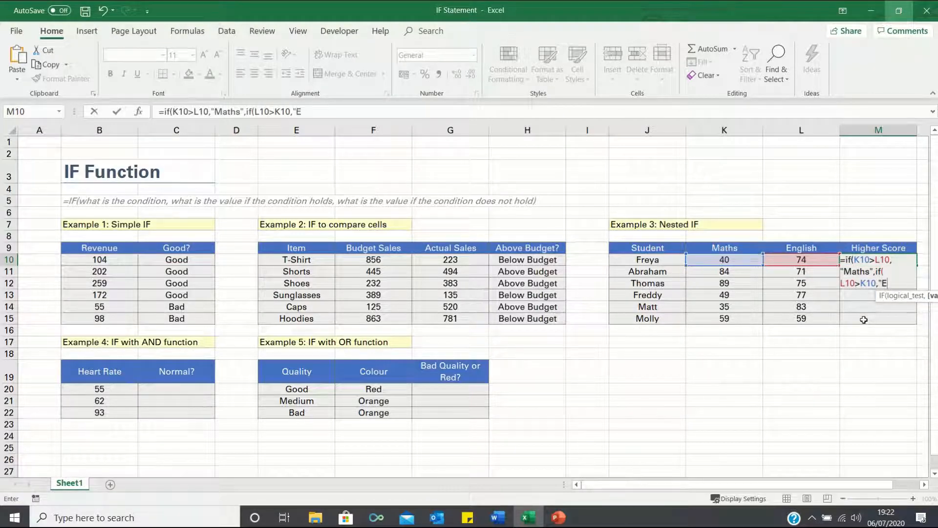
{"action": "type", "text": "nglish\","}
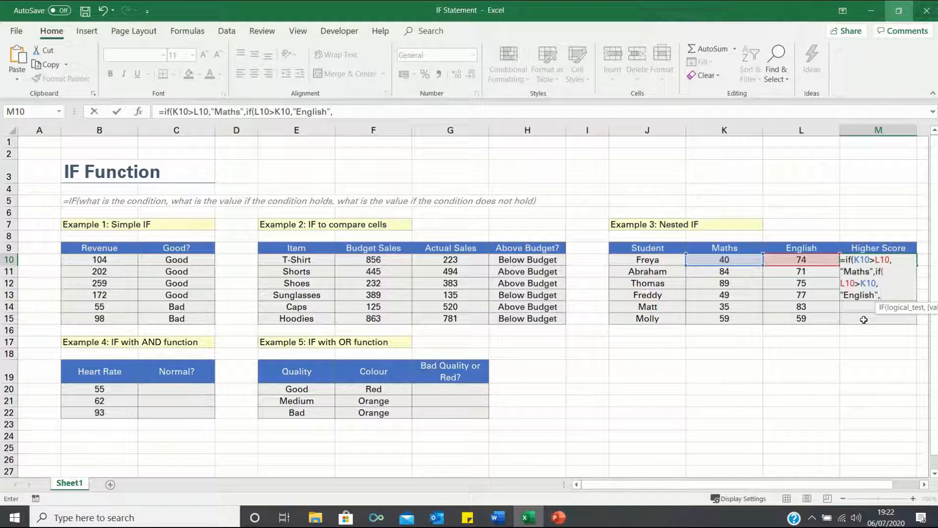
{"action": "type", "text": "\"Neither\"))"}
{"action": "key", "text": "Return"}
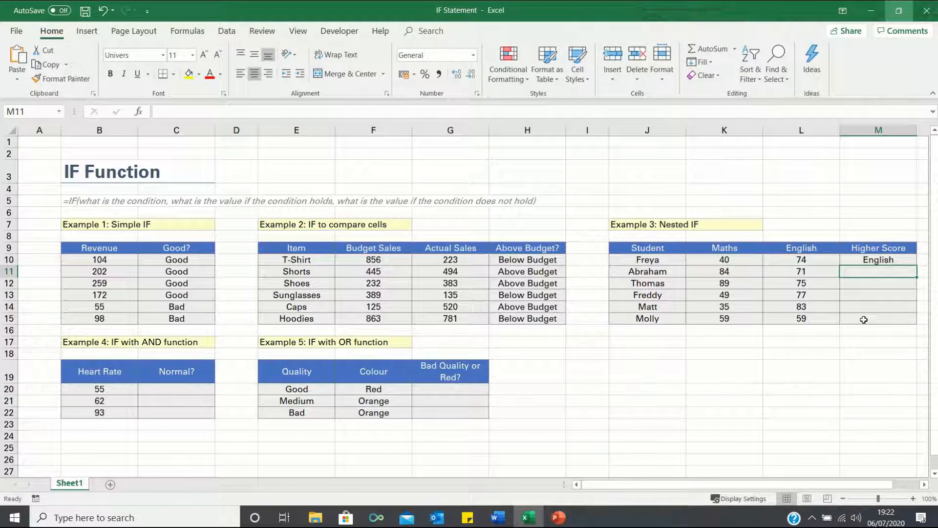
{"action": "key", "text": "Up"}
{"action": "double_click", "coordinate": [916, 266]}
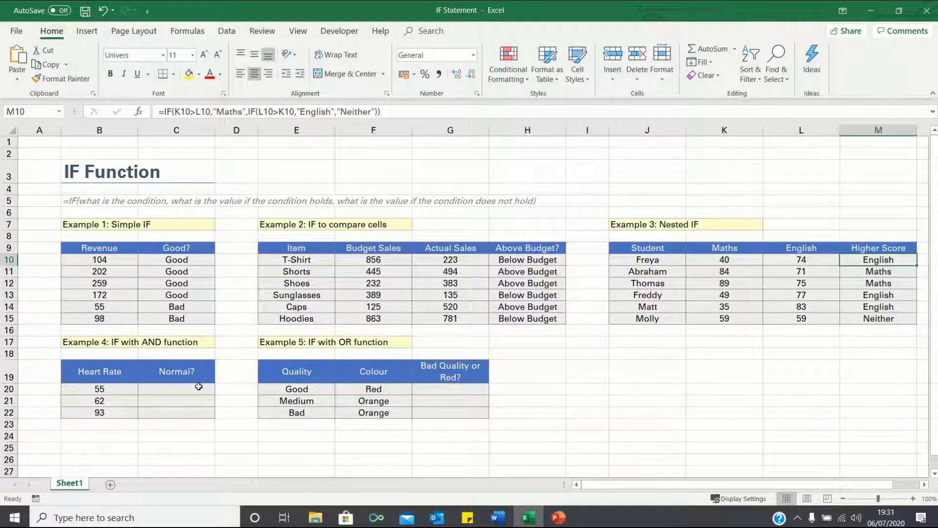
- Start an IF formula in C20 with the AND condition B20>50,B20<80 as its logical test
{"action": "left_click", "coordinate": [198, 386]}
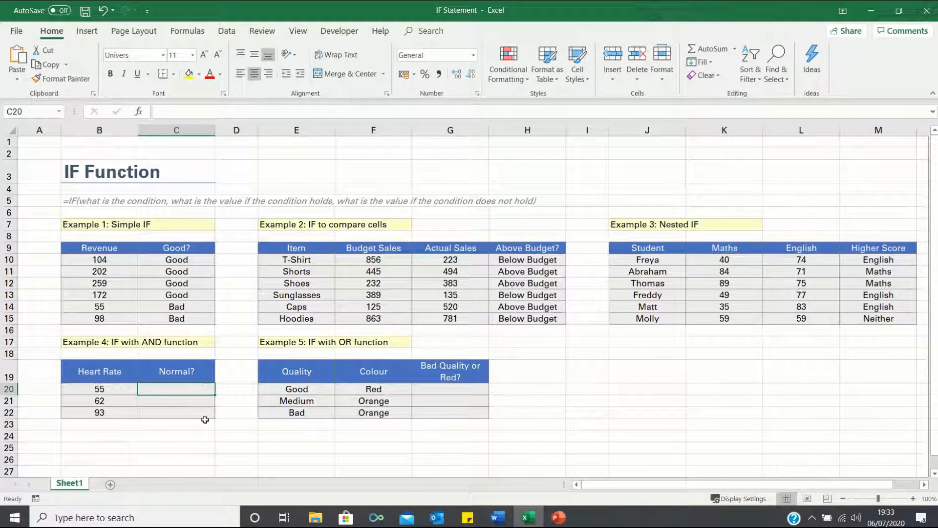
{"action": "type", "text": "=if(and("}
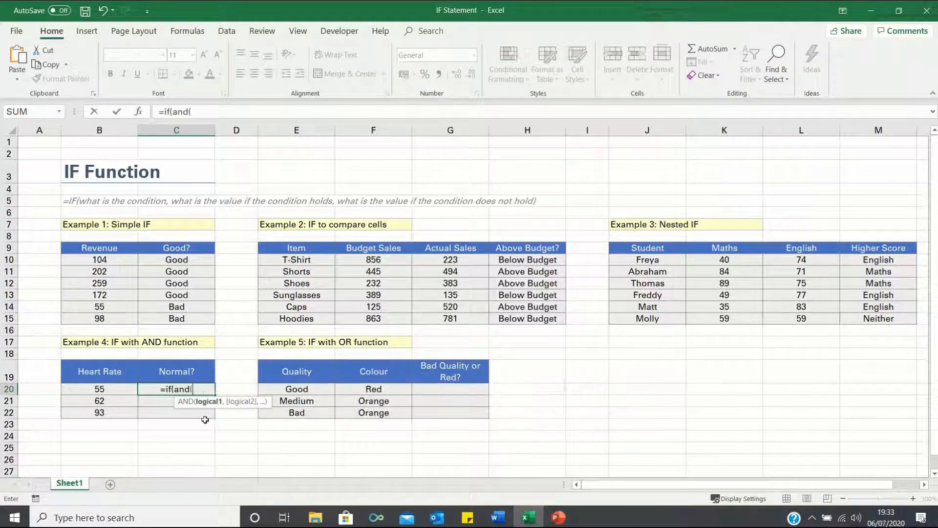
{"action": "key", "text": "Left"}
{"action": "type", "text": ">50,"}
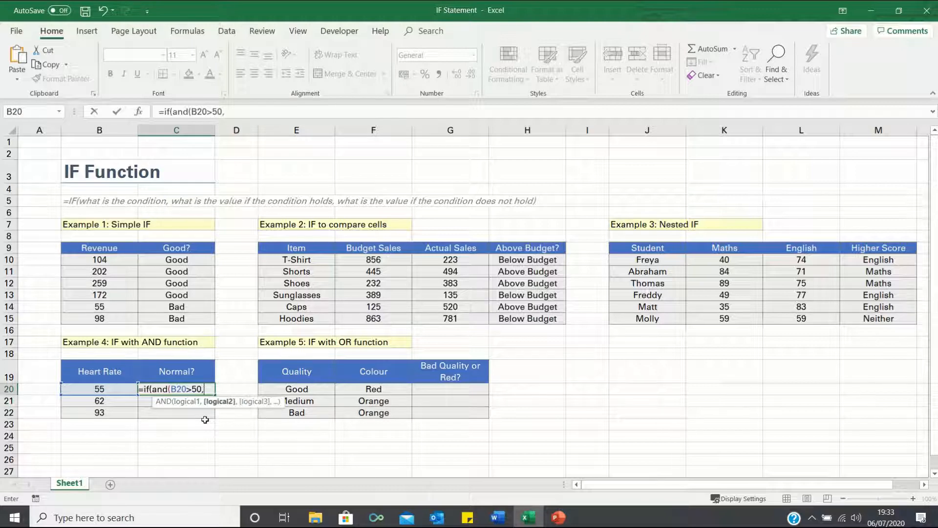
{"action": "key", "text": "Left"}
{"action": "type", "text": "<80"}
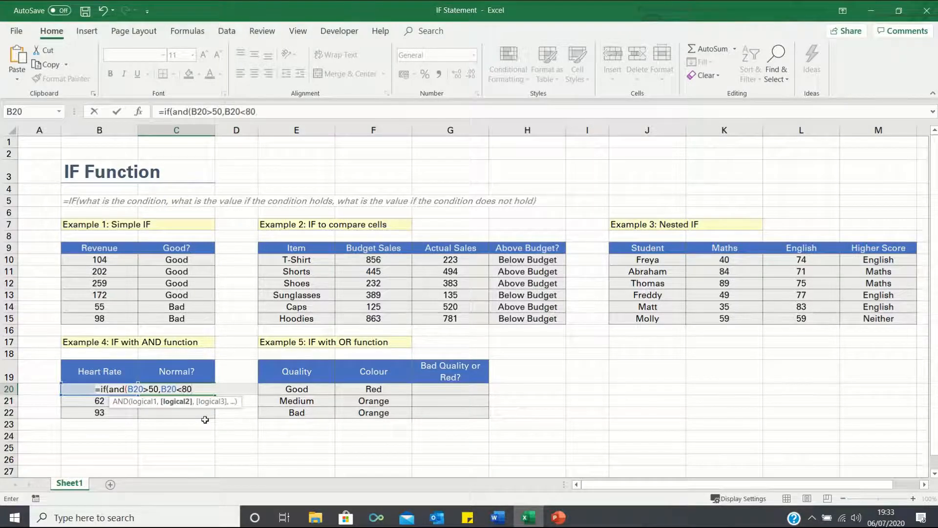
{"action": "type", "text": "),\"Norma"}
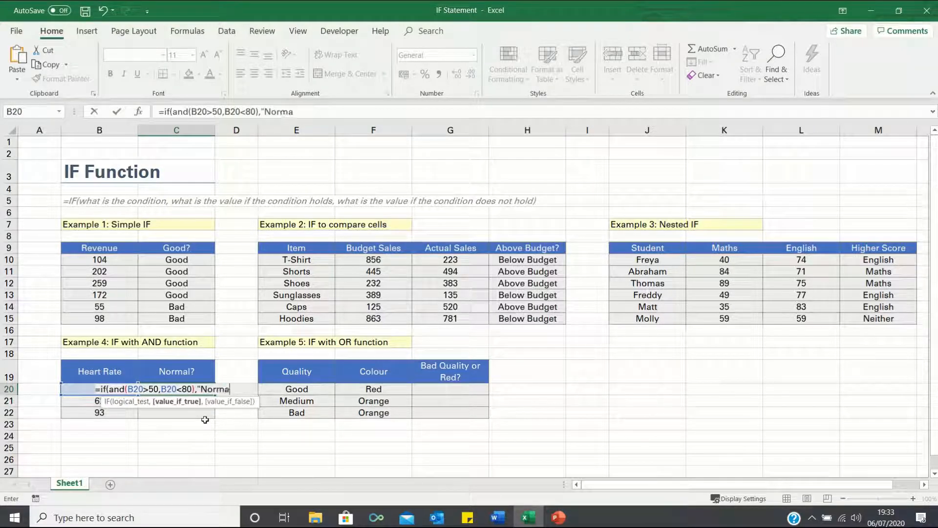
{"action": "type", "text": "l\","}
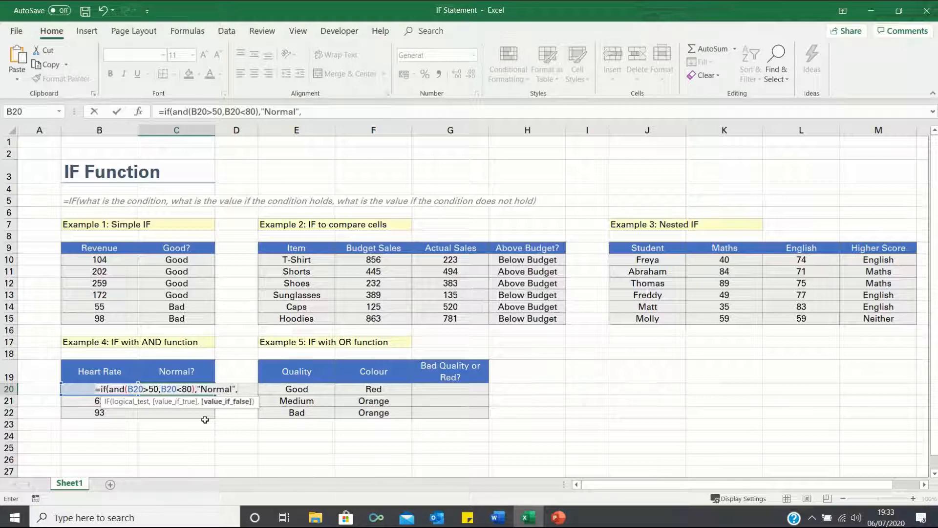
{"action": "type", "text": "\"Not Normal\")"}
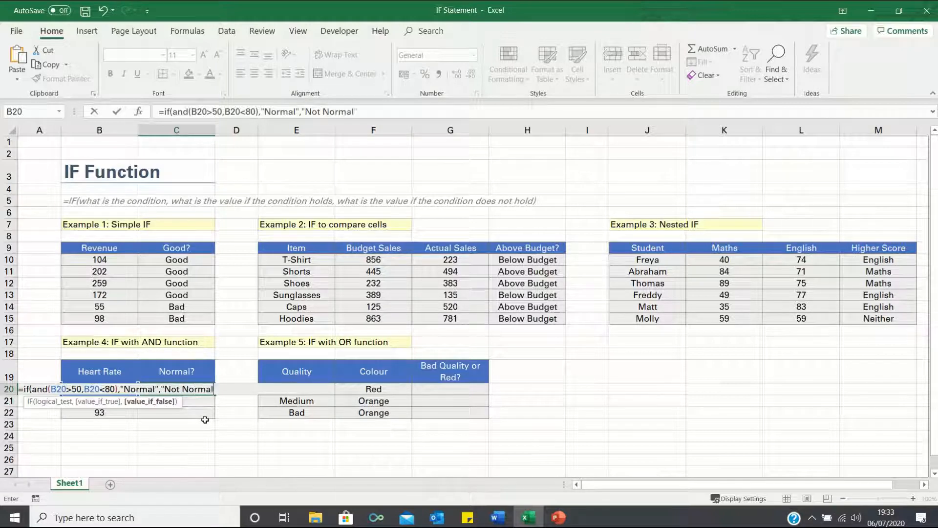
- Complete the C20 formula with "Normal" as the true value and "Not Normal" as the false value, and fill it down to C22
{"action": "key", "text": "Return"}
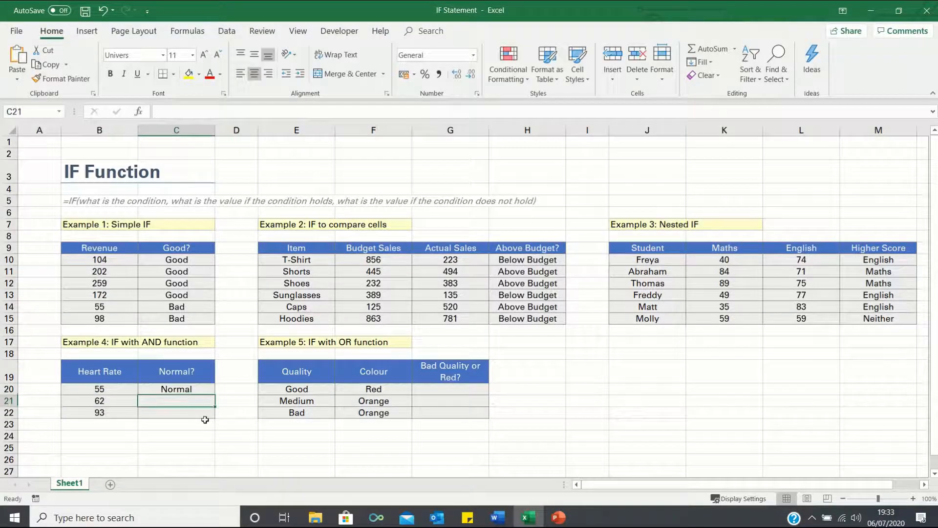
{"action": "left_click", "coordinate": [204, 387]}
{"action": "left_click_drag", "start_coordinate": [215, 394], "coordinate": [216, 418]}
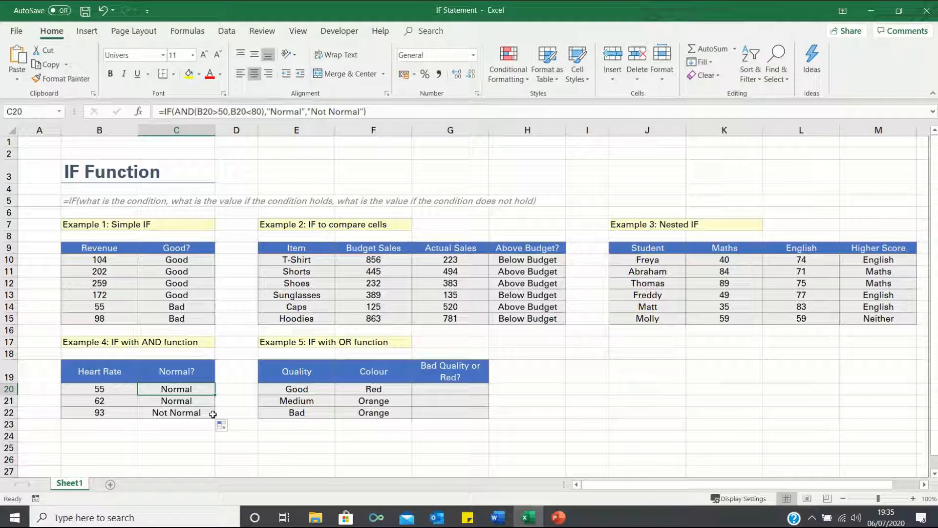
- Start an IF formula in G20 with the OR condition E20="Bad",F20="Orange" as its logical test
{"action": "left_click", "coordinate": [455, 387]}
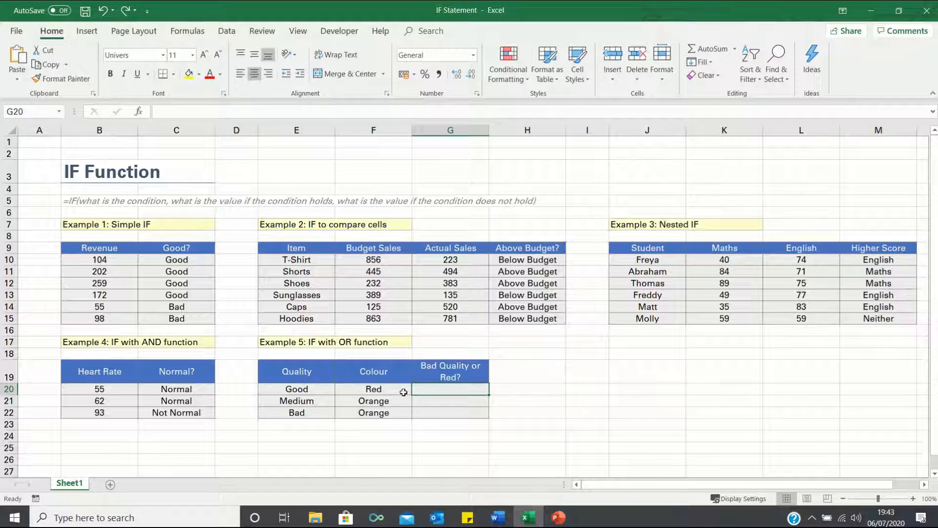
{"action": "type", "text": "=if(or("}
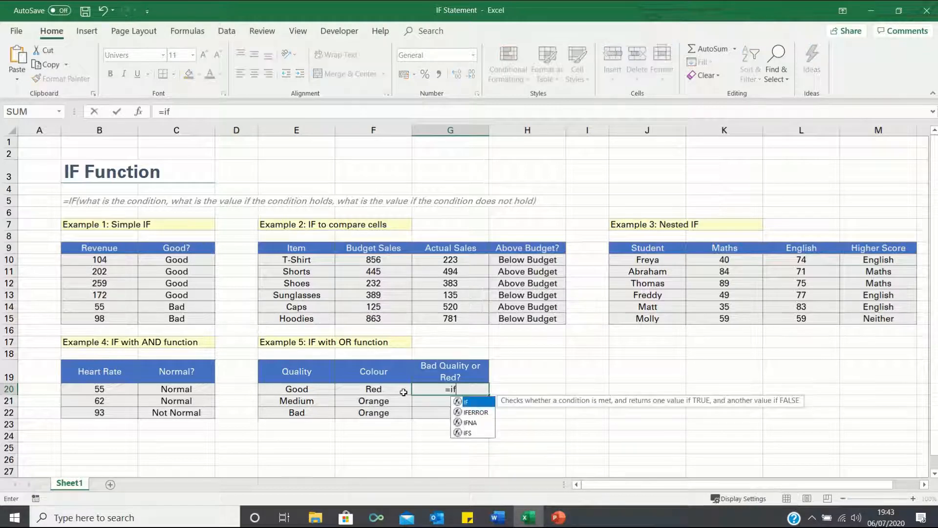
{"action": "key", "text": "Left"}
{"action": "key", "text": "Left"}
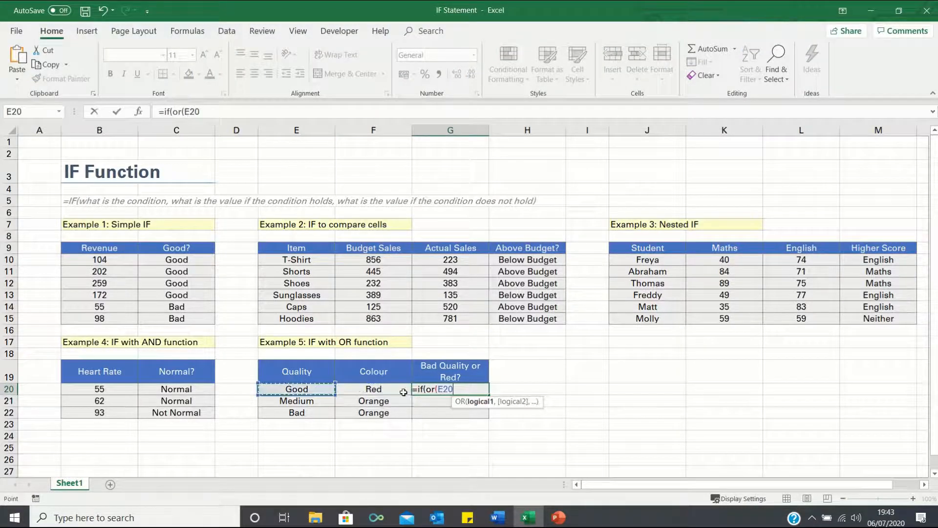
{"action": "type", "text": "=\"Bad\","}
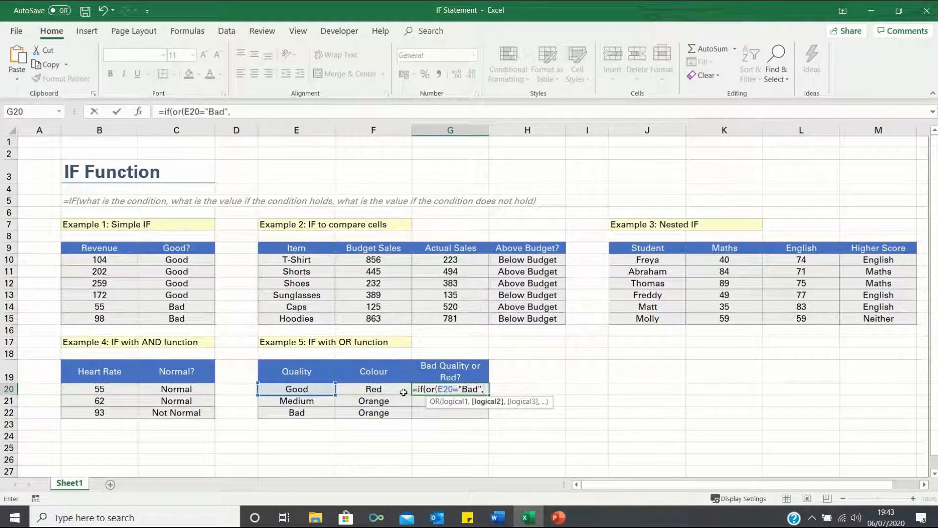
{"action": "left_click", "coordinate": [404, 392]}
{"action": "type", "text": "=\"O"}
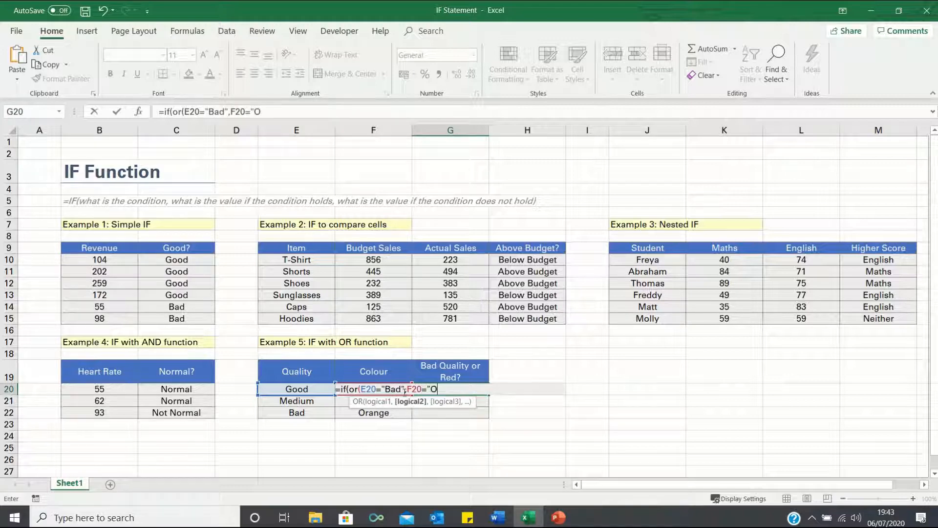
{"action": "type", "text": "range\"),"}
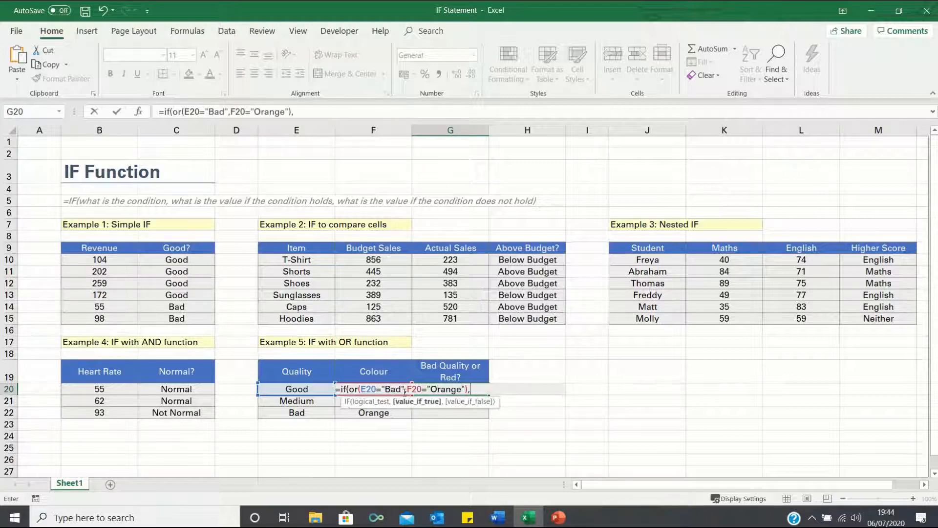
{"action": "type", "text": "\"Remove\","}
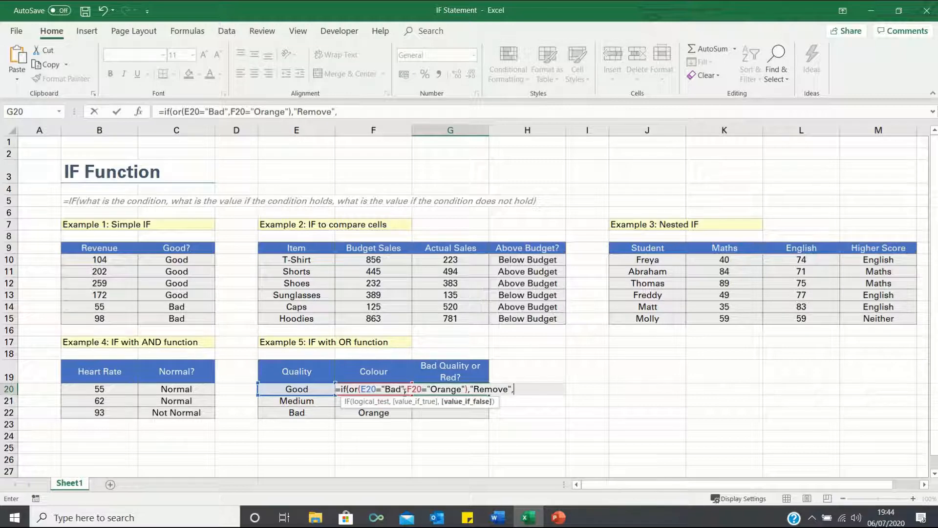
{"action": "type", "text": "\"Keep2)"}
- Complete the G20 formula with "Remove" as the true value and "Keep" as the false value, and fill it down to G22
{"action": "key", "text": "BackSpace"}
{"action": "key", "text": "BackSpace"}
{"action": "type", "text": "\")"}
{"action": "key", "text": "Return"}
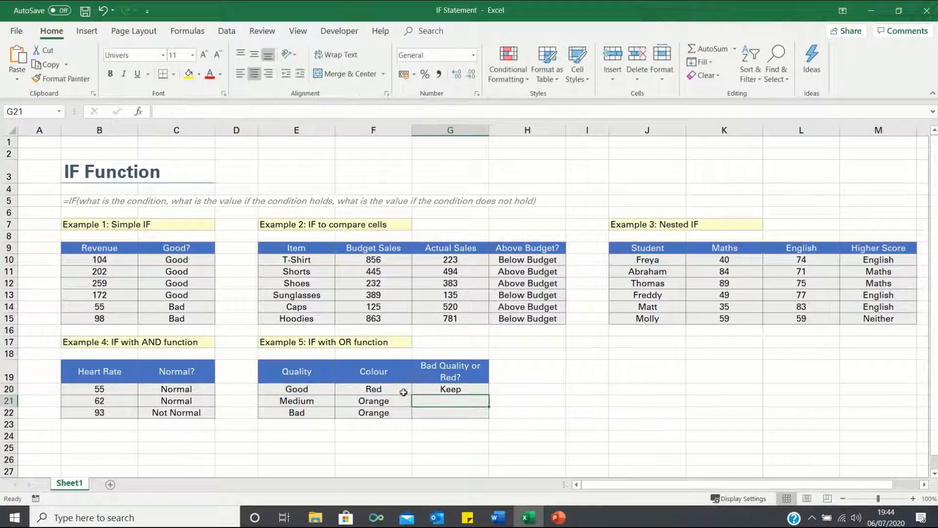
{"action": "left_click", "coordinate": [479, 390]}
{"action": "left_click_drag", "start_coordinate": [489, 394], "coordinate": [492, 425]}
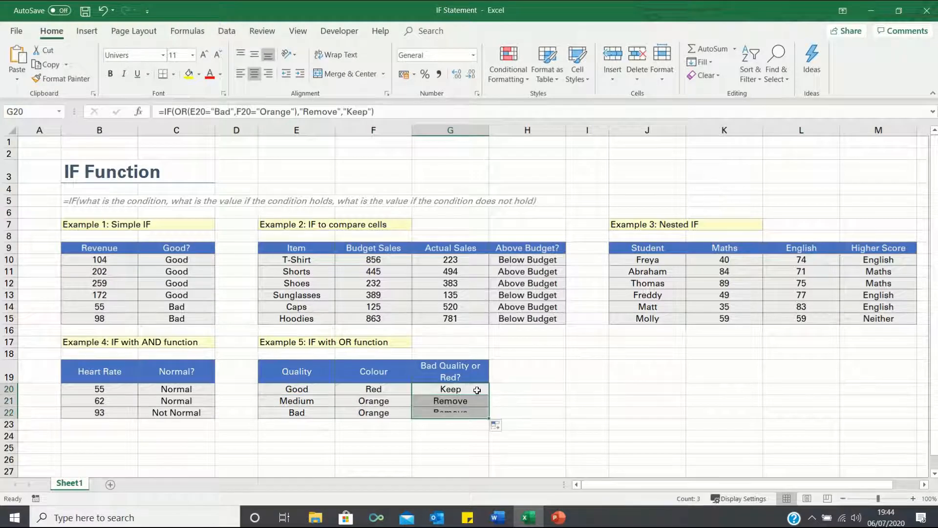